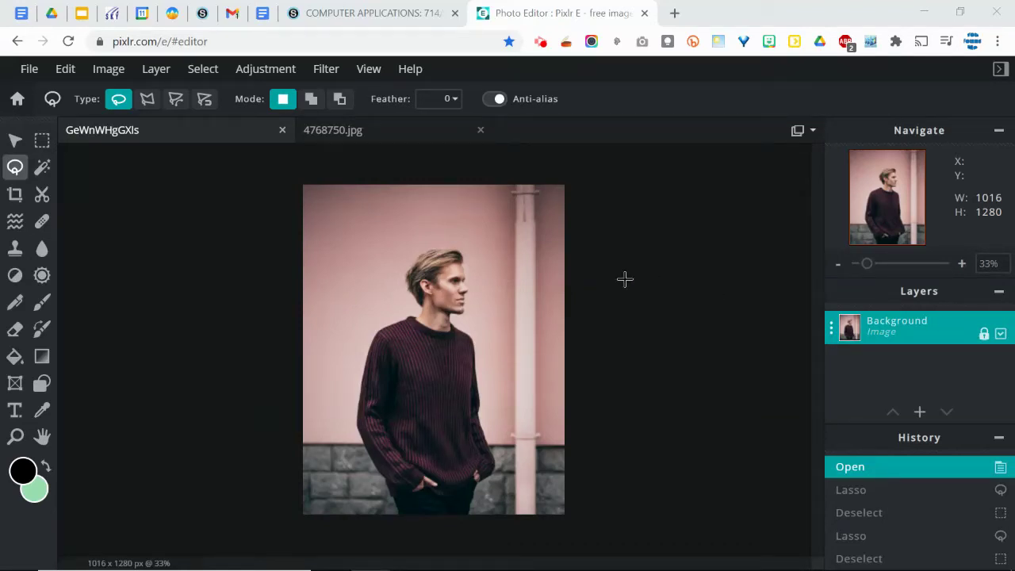
# Step: Compare the football player photo and the man-in-sweater photo, ending on the man
pyautogui.click(405, 137)
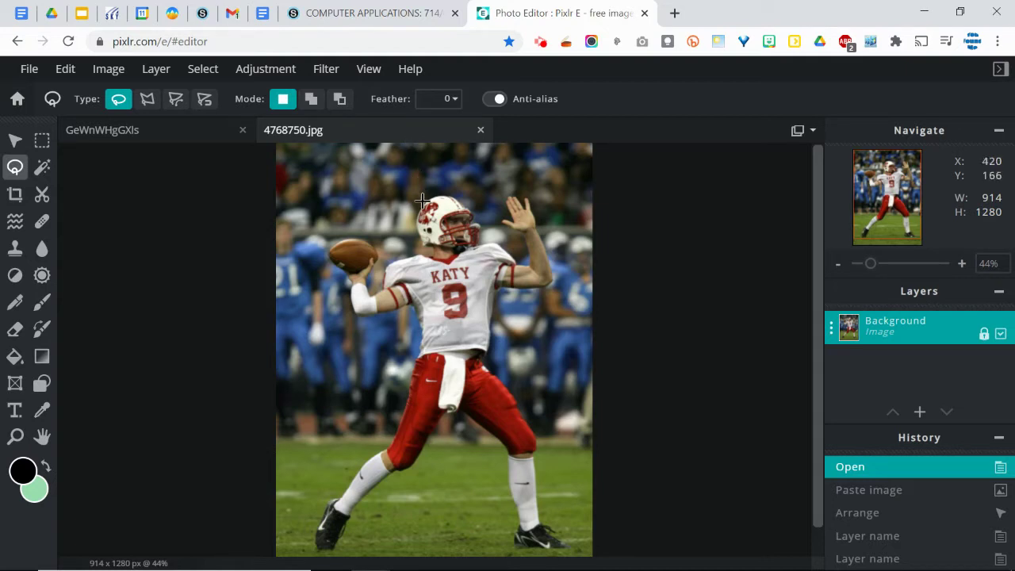
pyautogui.click(174, 132)
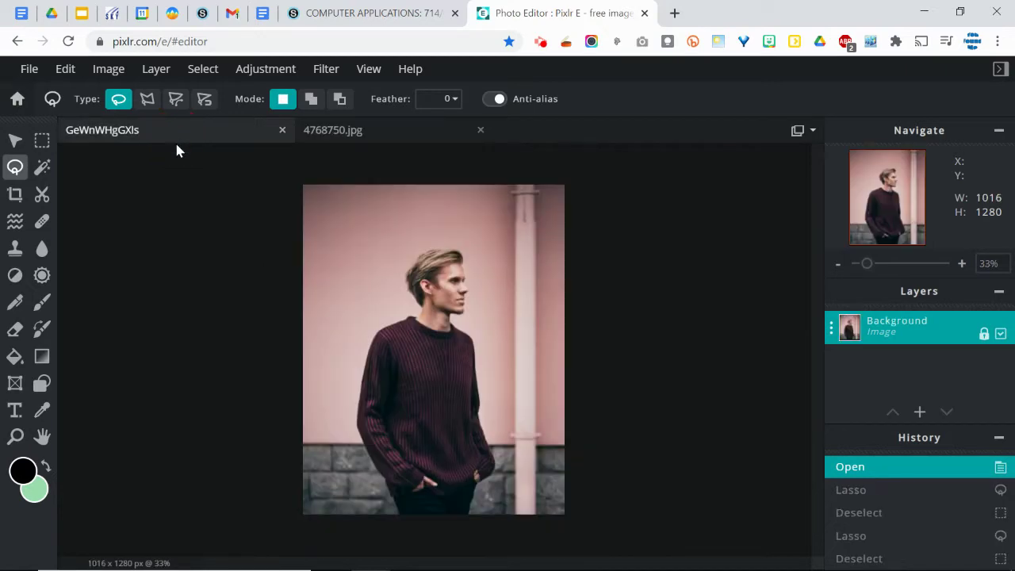
pyautogui.click(366, 139)
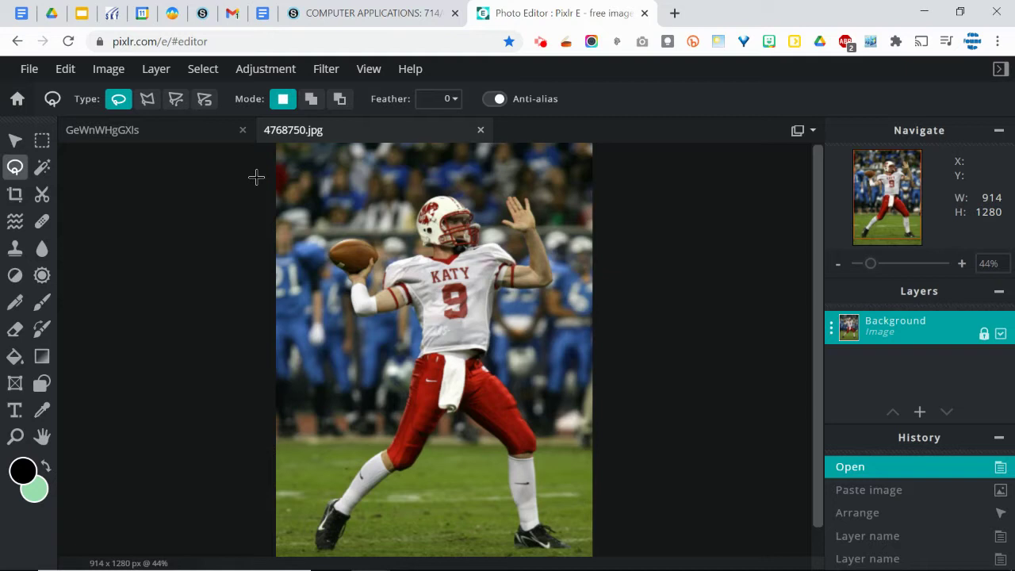
pyautogui.click(175, 136)
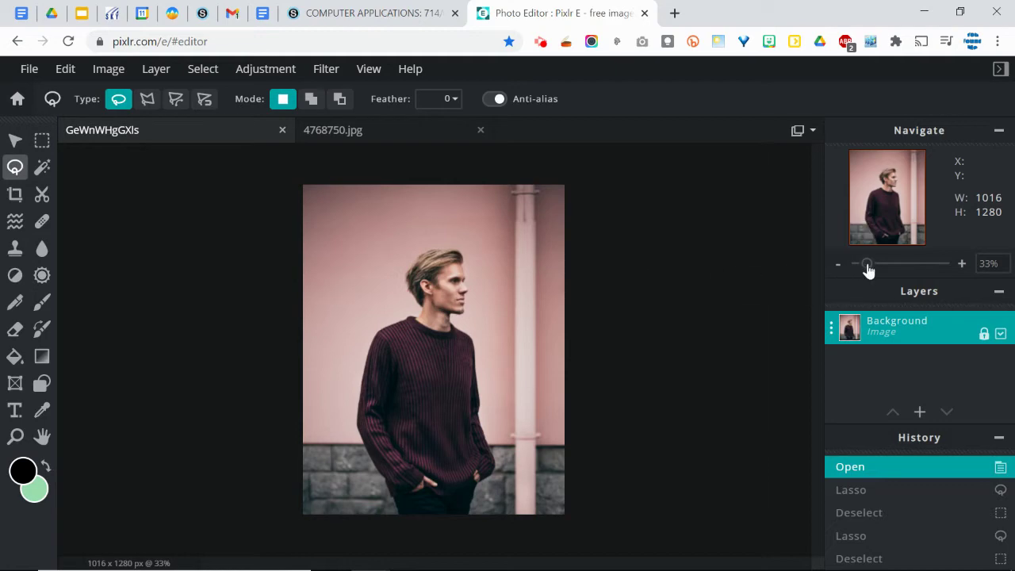
# Step: Zoom in, lasso the man's head and copy it, then bring up the football photo
pyautogui.moveTo(865, 265); pyautogui.dragTo(884, 271)
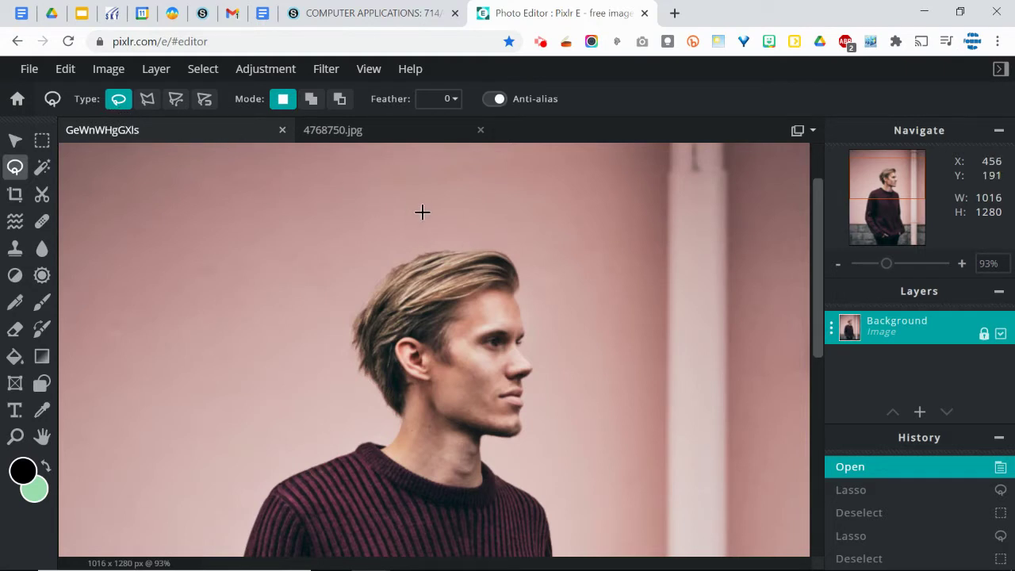
pyautogui.moveTo(452, 233)
pyautogui.mouseDown()
pyautogui.moveTo(374, 244)
pyautogui.moveTo(332, 271)
pyautogui.moveTo(318, 325)
pyautogui.moveTo(331, 386)
pyautogui.moveTo(354, 415)
pyautogui.moveTo(448, 453)
pyautogui.moveTo(519, 460)
pyautogui.moveTo(559, 433)
pyautogui.moveTo(568, 346)
pyautogui.moveTo(547, 275)
pyautogui.moveTo(507, 235)
pyautogui.moveTo(447, 231)
pyautogui.mouseUp()
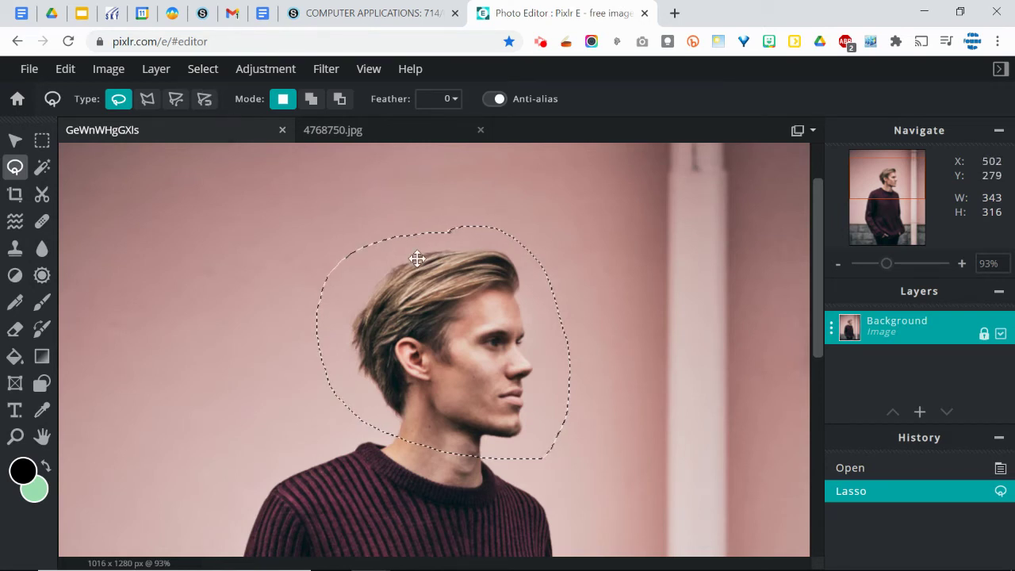
pyautogui.press('alt')
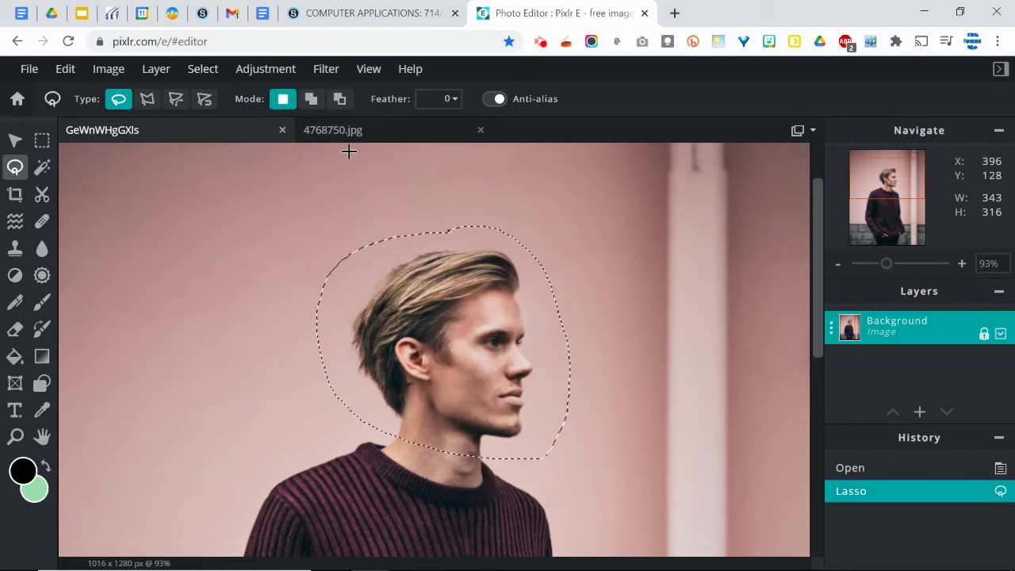
pyautogui.click(354, 135)
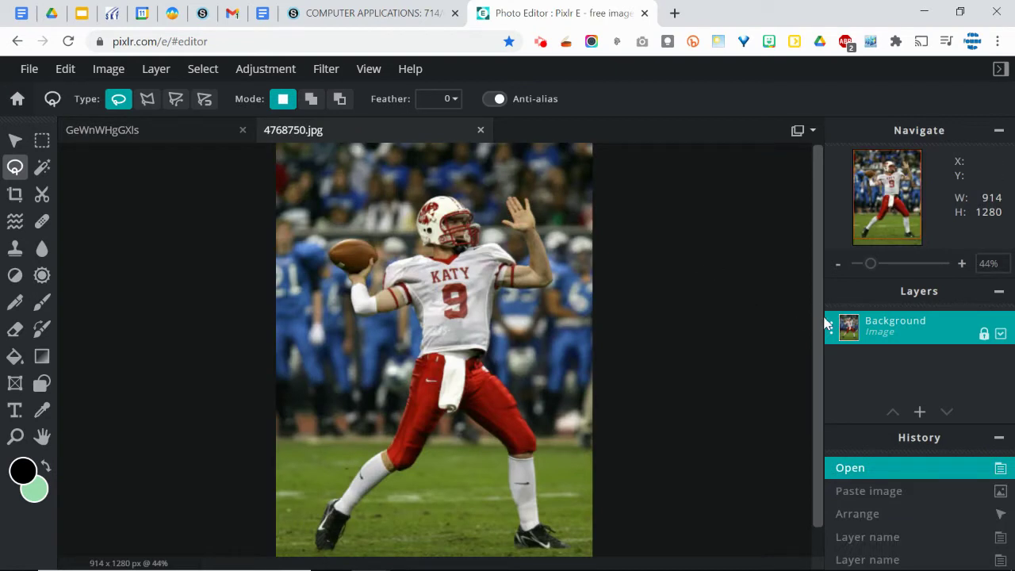
# Step: Rename the football photo's Background layer to 'player'
pyautogui.click(848, 326)
pyautogui.click(745, 309)
pyautogui.doubleClick(741, 309)
pyautogui.press('alt')
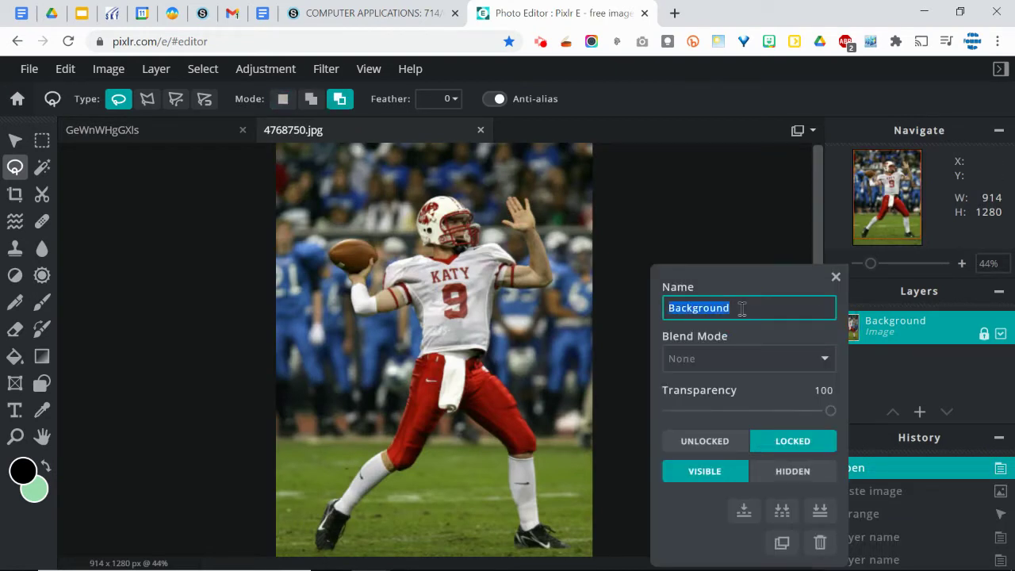
pyautogui.write('player')
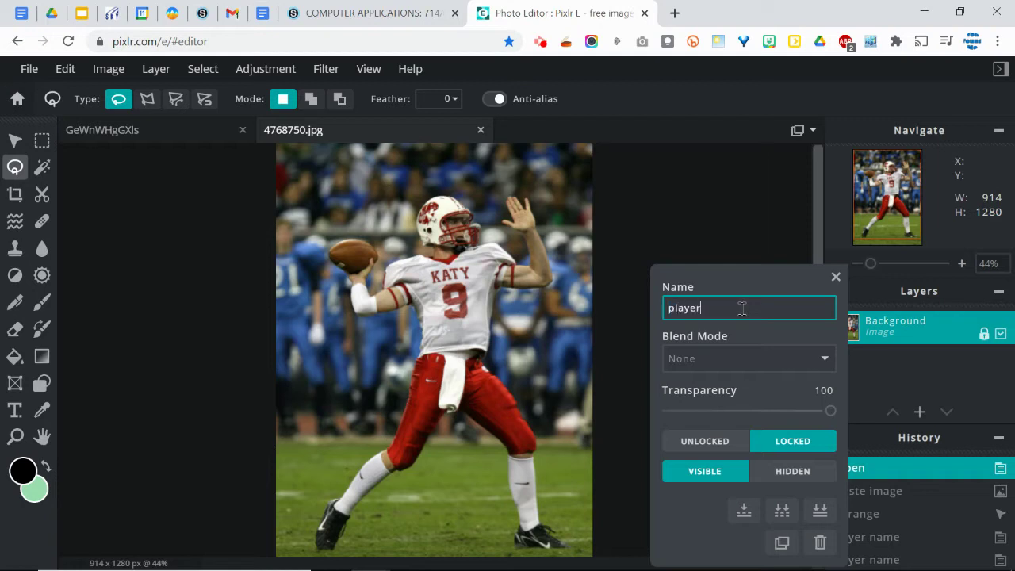
pyautogui.press('Return')
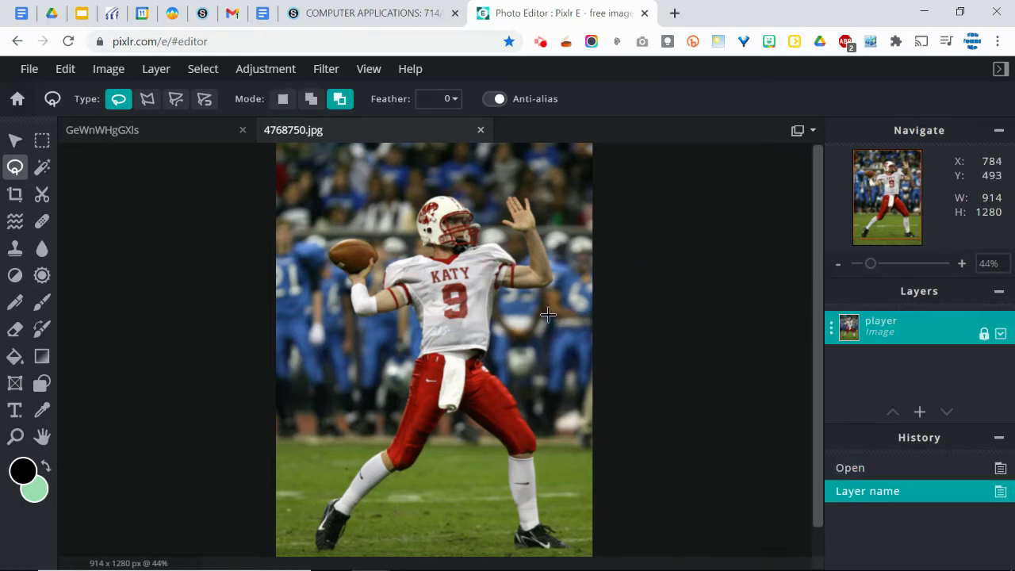
# Step: Paste the copied head as a new layer and rename it from image.png to 'guy'
pyautogui.hotkey('ctrl', 'v')
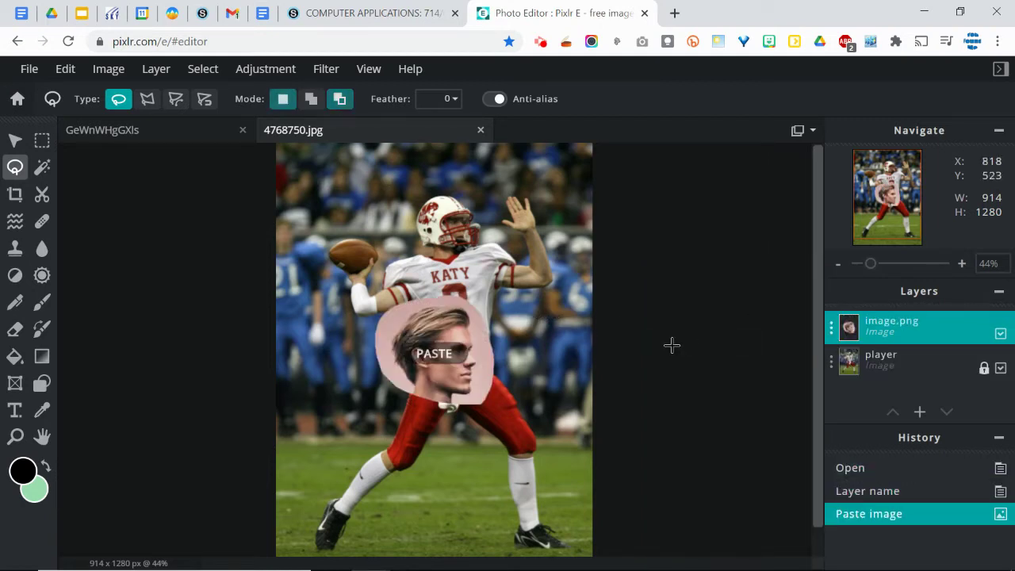
pyautogui.click(830, 329)
pyautogui.click(717, 309)
pyautogui.tripleClick(717, 309)
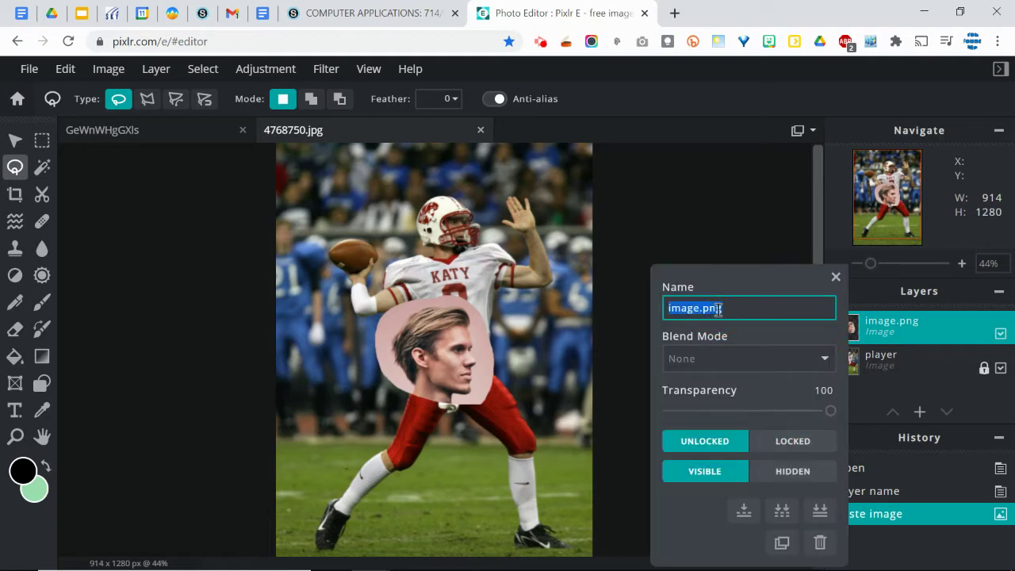
pyautogui.write('guy')
pyautogui.press('Return')
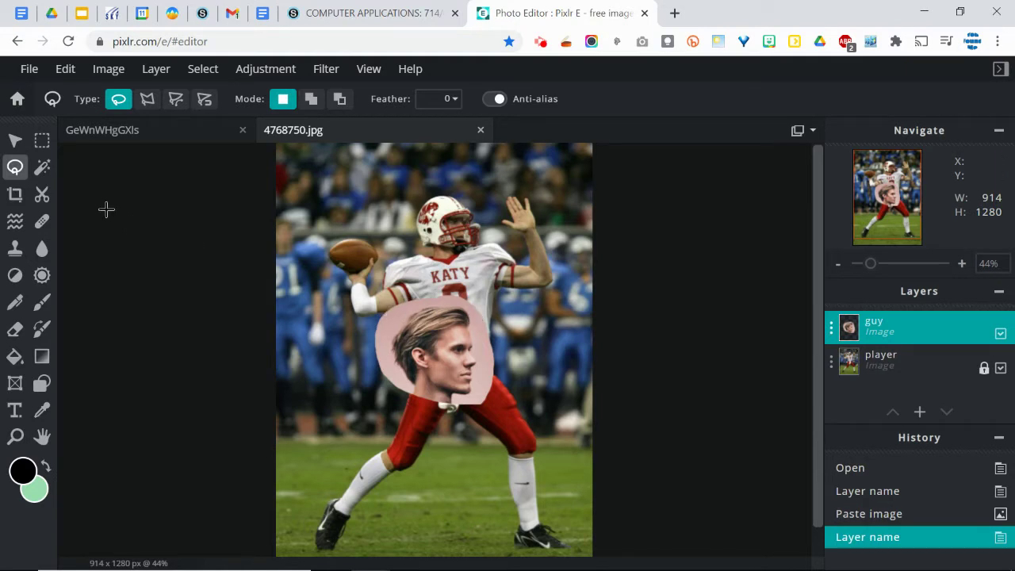
# Step: Move the guy head onto the player's left side and zoom in on the helmet
pyautogui.click(14, 141)
pyautogui.moveTo(431, 330); pyautogui.dragTo(339, 371)
pyautogui.click(820, 463)
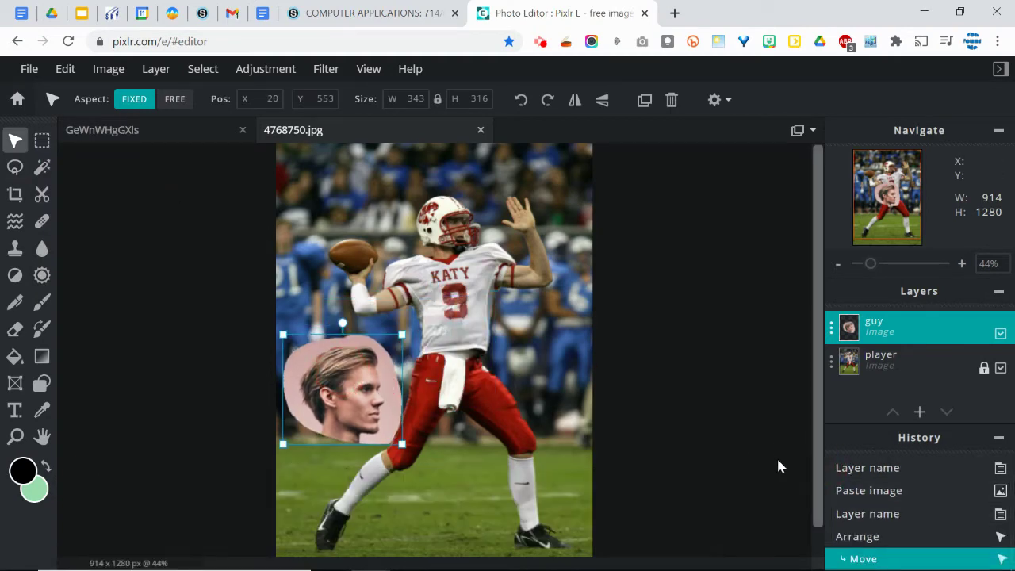
pyautogui.moveTo(870, 264); pyautogui.dragTo(896, 266)
pyautogui.moveTo(890, 200); pyautogui.dragTo(889, 177)
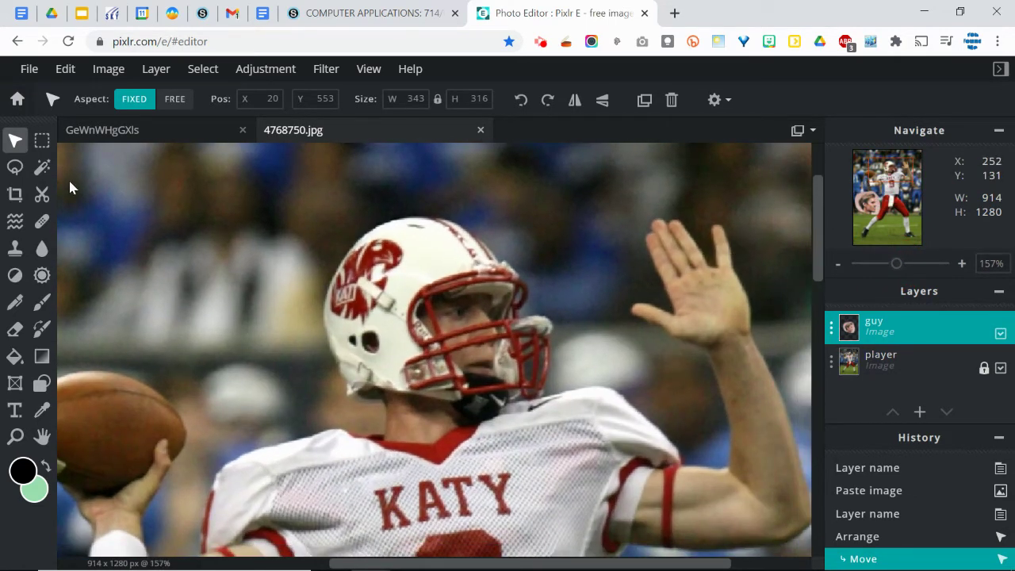
# Step: Lasso a roughly 137 × 124 circle around the helmet's facemask
pyautogui.click(14, 168)
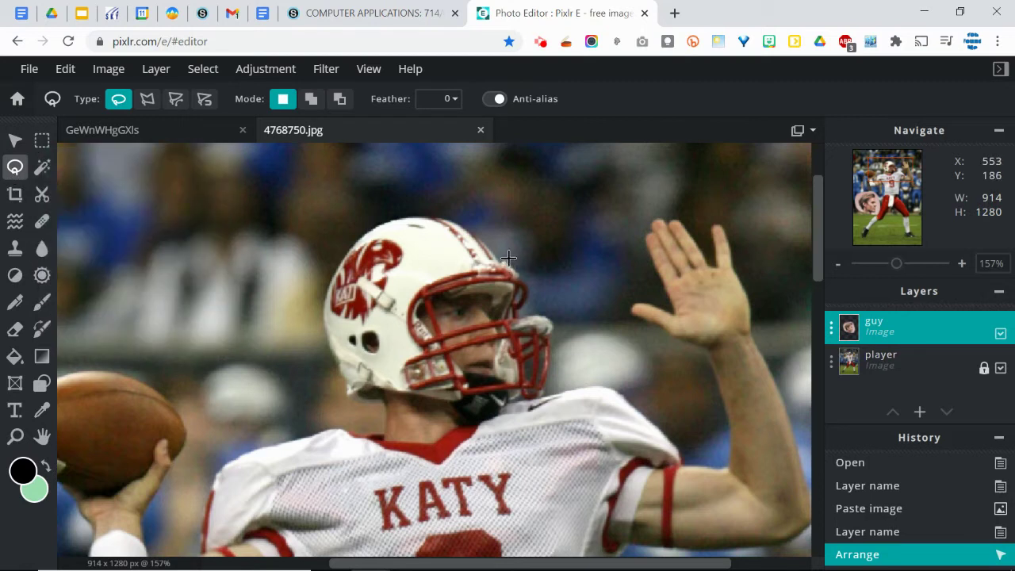
pyautogui.moveTo(508, 256)
pyautogui.mouseDown()
pyautogui.moveTo(452, 260)
pyautogui.moveTo(408, 288)
pyautogui.moveTo(396, 315)
pyautogui.moveTo(409, 379)
pyautogui.moveTo(471, 404)
pyautogui.moveTo(542, 405)
pyautogui.moveTo(555, 390)
pyautogui.moveTo(565, 336)
pyautogui.moveTo(504, 255)
pyautogui.mouseUp()
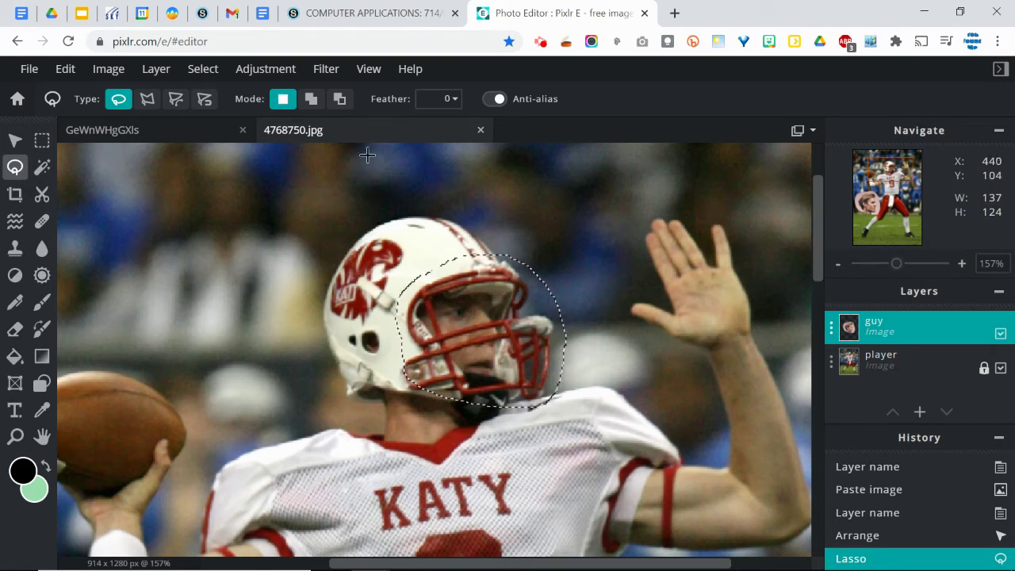
pyautogui.click(341, 102)
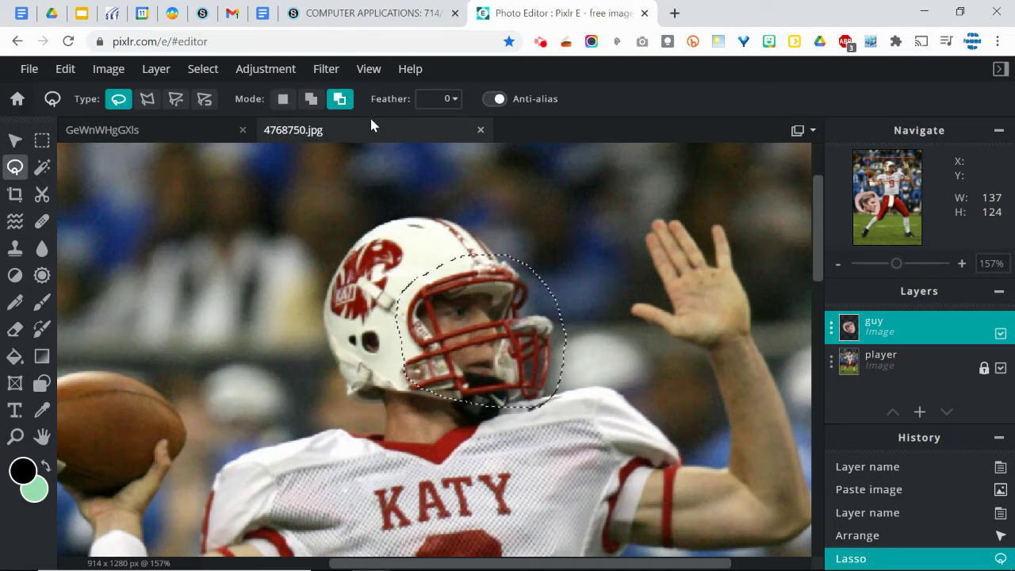
# Step: With Remove from selection mode, cut the eye and face openings out of the facemask lasso
pyautogui.click(282, 100)
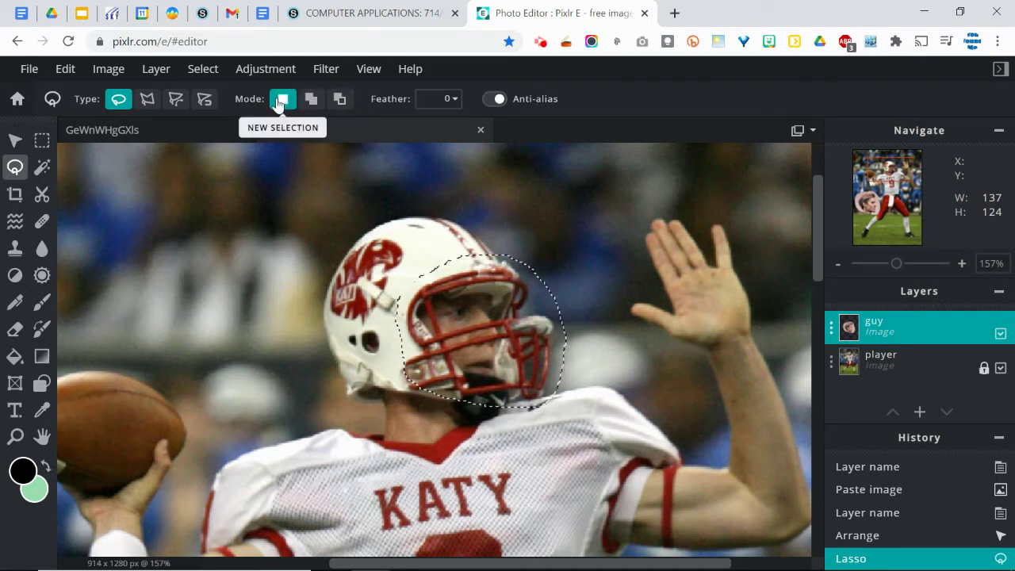
pyautogui.click(341, 100)
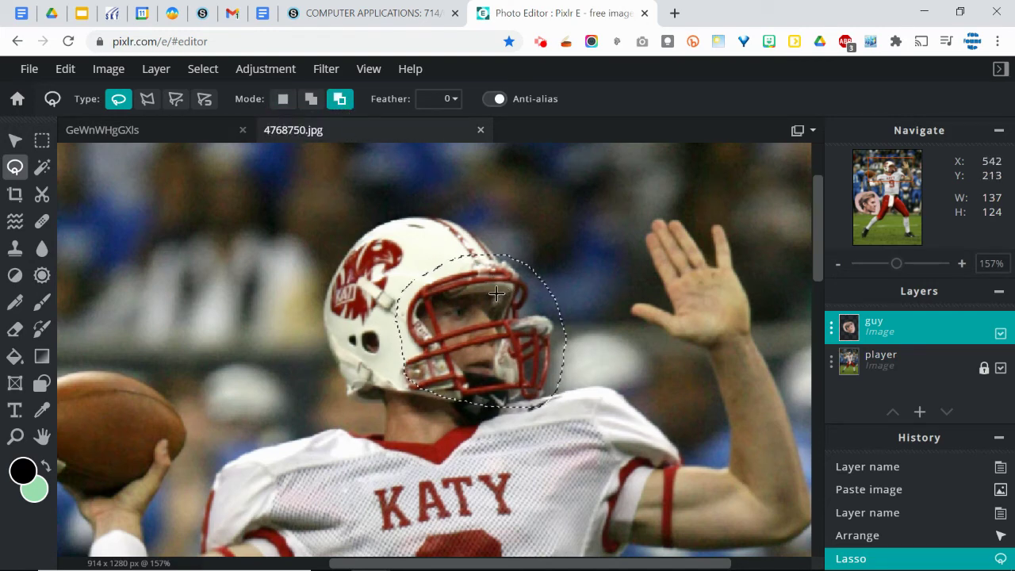
pyautogui.moveTo(495, 295)
pyautogui.mouseDown()
pyautogui.moveTo(437, 302)
pyautogui.moveTo(441, 331)
pyautogui.moveTo(481, 325)
pyautogui.moveTo(494, 318)
pyautogui.moveTo(493, 292)
pyautogui.moveTo(432, 312)
pyautogui.moveTo(422, 319)
pyautogui.moveTo(433, 328)
pyautogui.moveTo(422, 328)
pyautogui.moveTo(431, 319)
pyautogui.mouseUp()
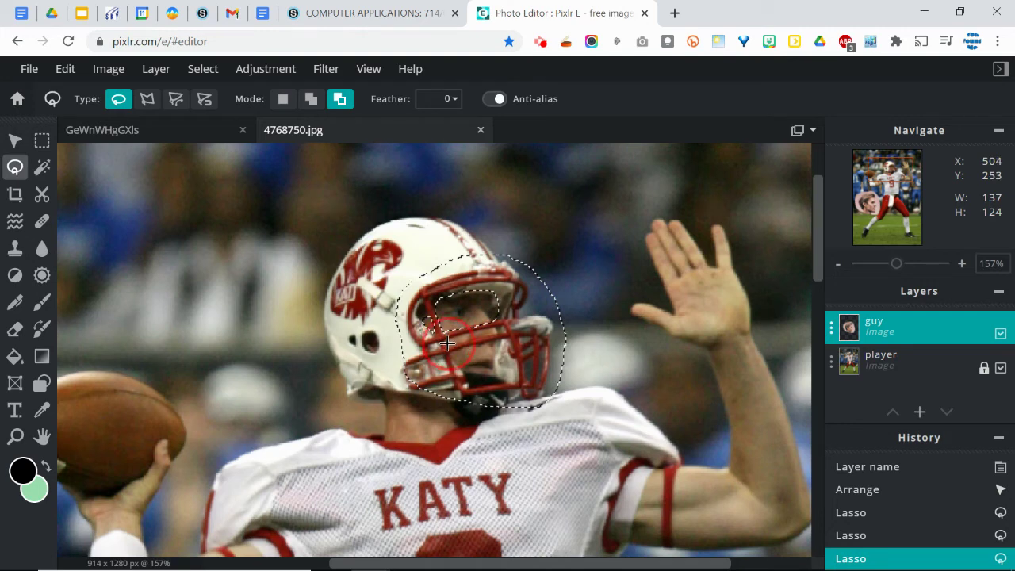
pyautogui.moveTo(482, 335)
pyautogui.mouseDown()
pyautogui.moveTo(497, 333)
pyautogui.moveTo(494, 320)
pyautogui.moveTo(449, 356)
pyautogui.moveTo(492, 367)
pyautogui.mouseUp()
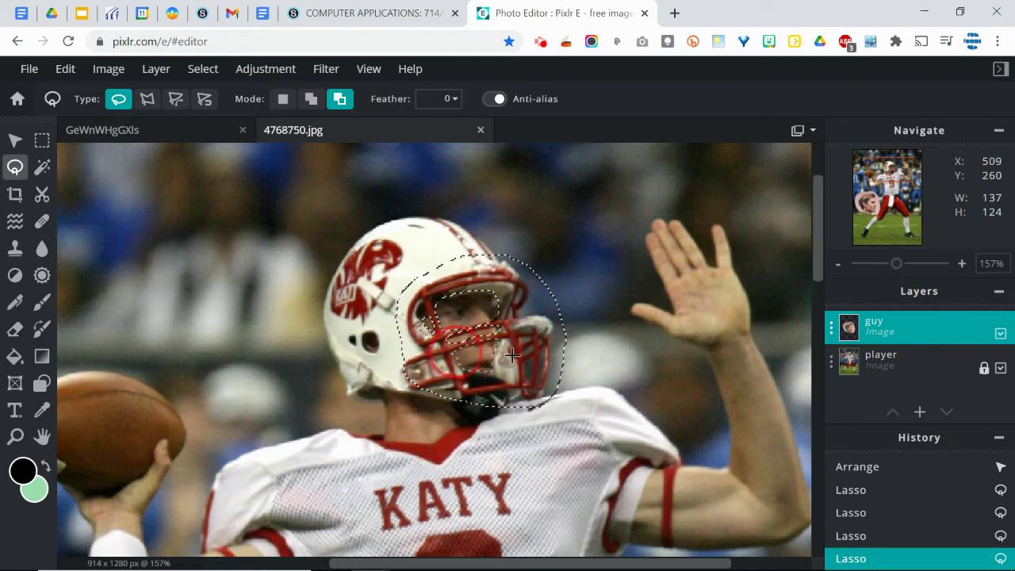
pyautogui.moveTo(511, 356); pyautogui.dragTo(514, 358)
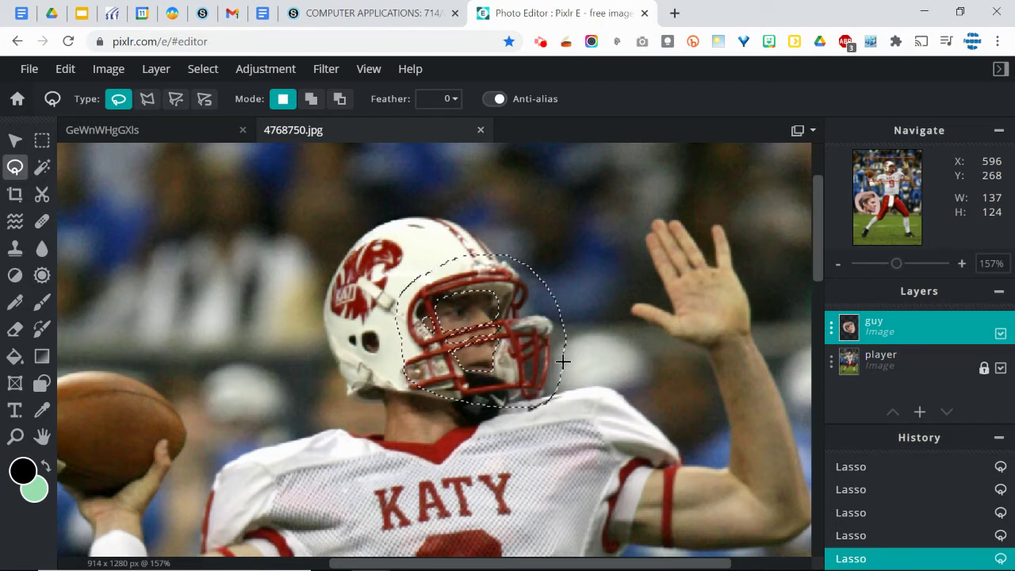
pyautogui.press('alt')
# Step: Undo an accidental head paste and a stray selection, restoring the round facemask lasso
pyautogui.keyDown('alt'); pyautogui.click(562, 361); pyautogui.keyUp('alt')
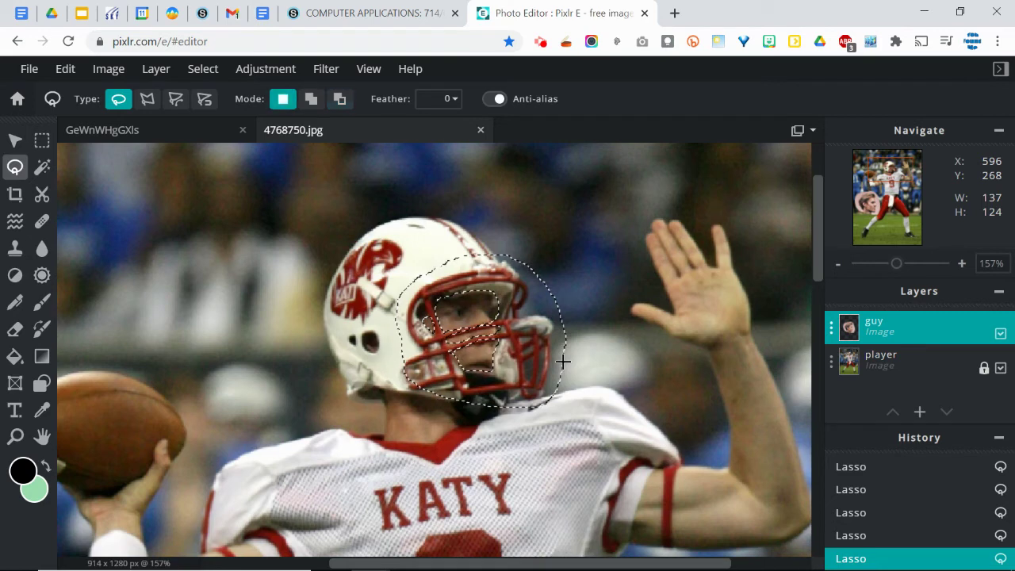
pyautogui.press('alt')
pyautogui.hotkey('ctrl', 'v')
pyautogui.hotkey('ctrl', 'z')
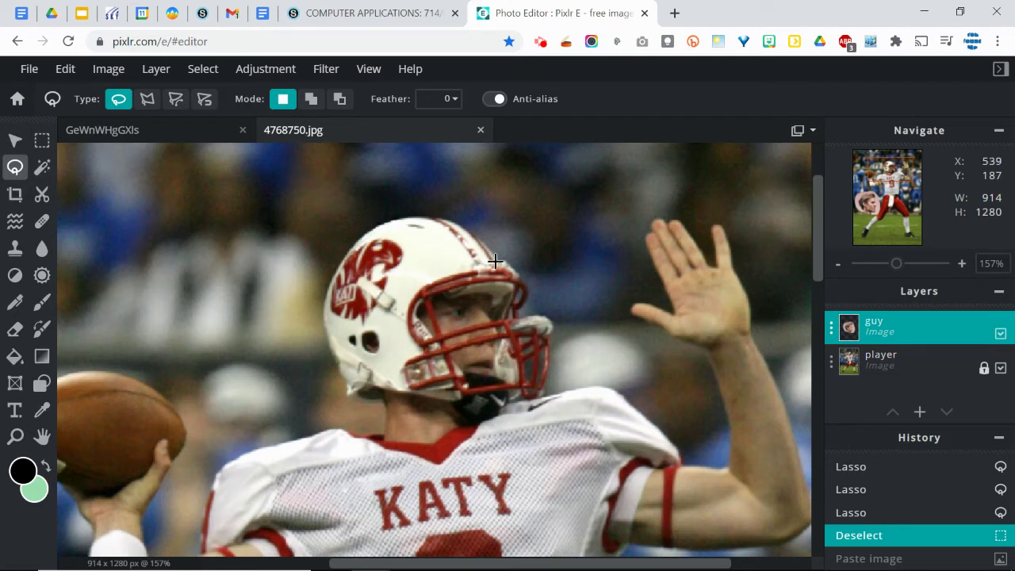
pyautogui.moveTo(504, 253)
pyautogui.mouseDown()
pyautogui.moveTo(418, 265)
pyautogui.moveTo(391, 288)
pyautogui.moveTo(438, 290)
pyautogui.mouseUp()
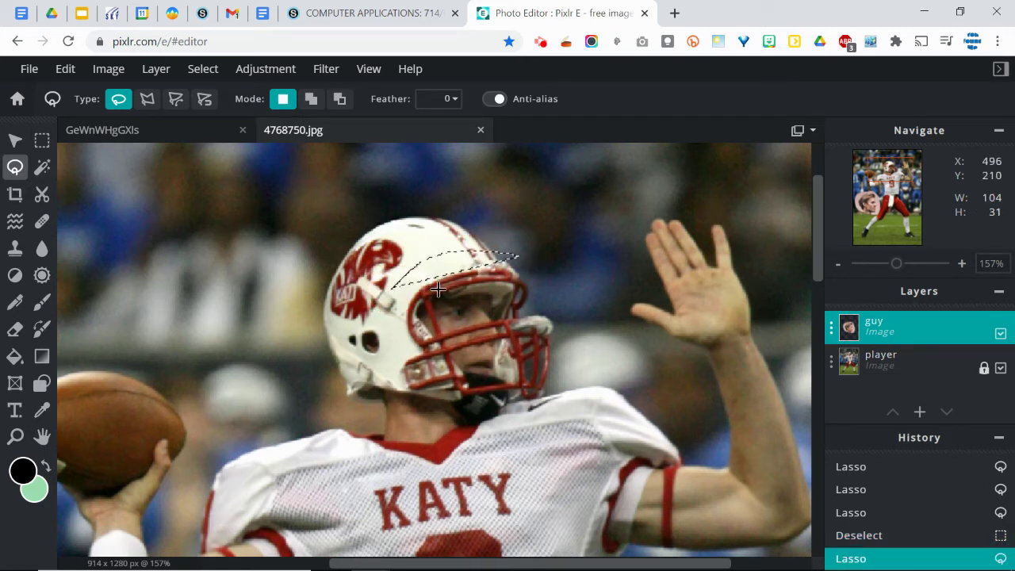
pyautogui.hotkey('ctrl', 'z')
pyautogui.hotkey('ctrl', 'z')
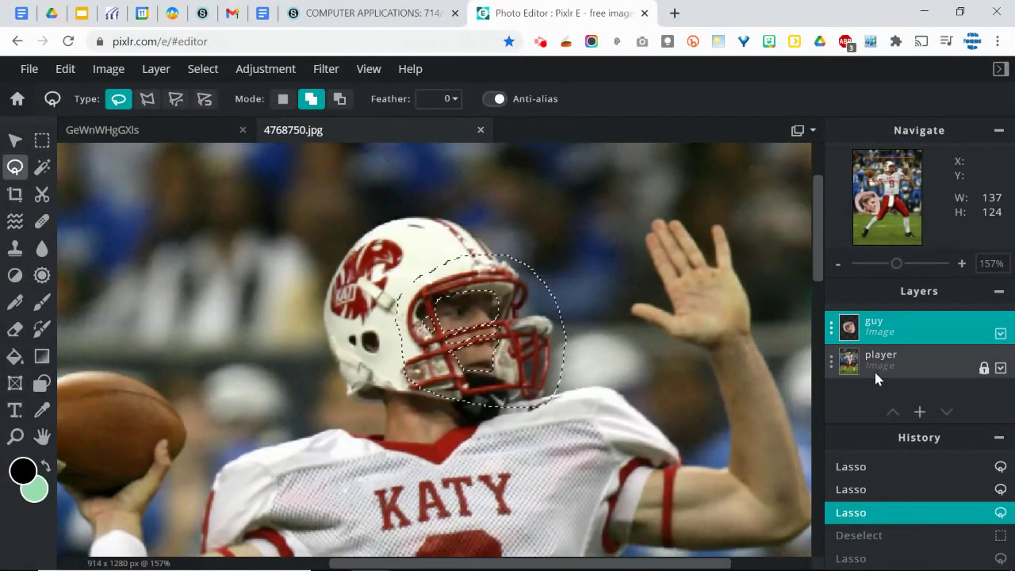
# Step: Copy the lassoed facemask from the player layer and paste it as a new image.png layer
pyautogui.click(732, 339)
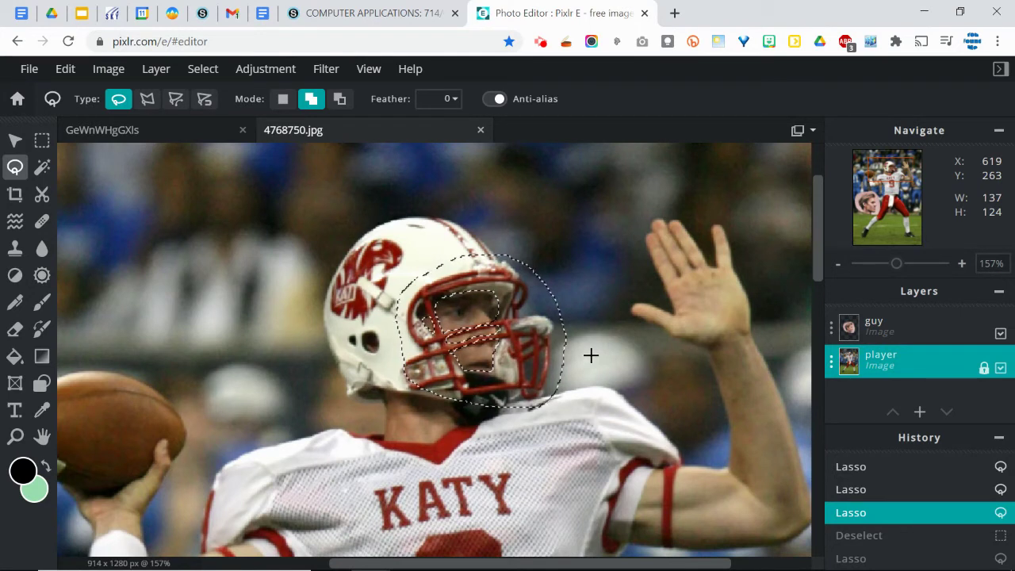
pyautogui.hotkey('ctrl', 'c')
pyautogui.press('alt')
pyautogui.hotkey('ctrl', 'v')
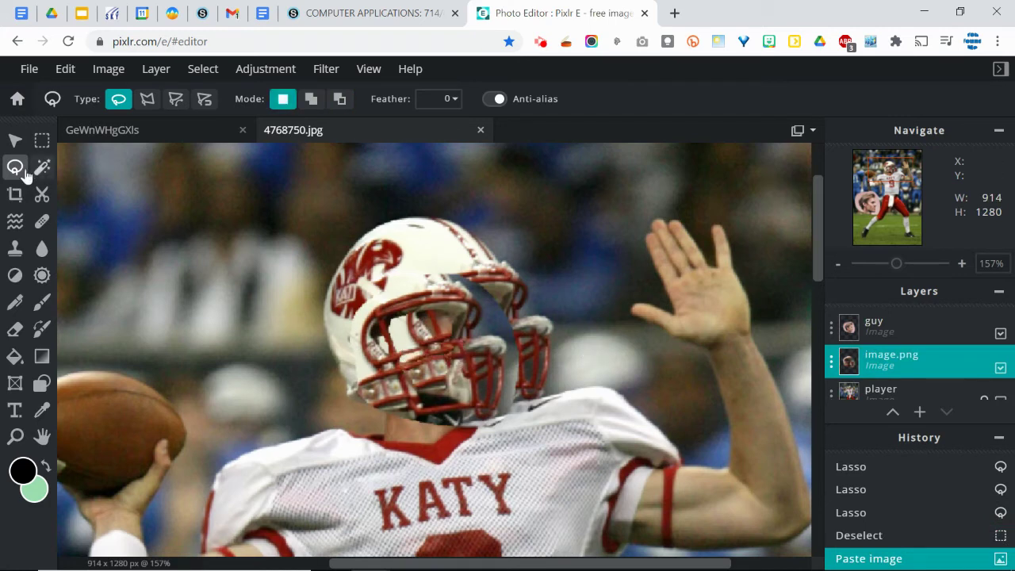
pyautogui.click(15, 140)
# Step: Move the facemask to the upper left, rename its layer 'helmet', and stack it above guy
pyautogui.moveTo(389, 357); pyautogui.dragTo(187, 296)
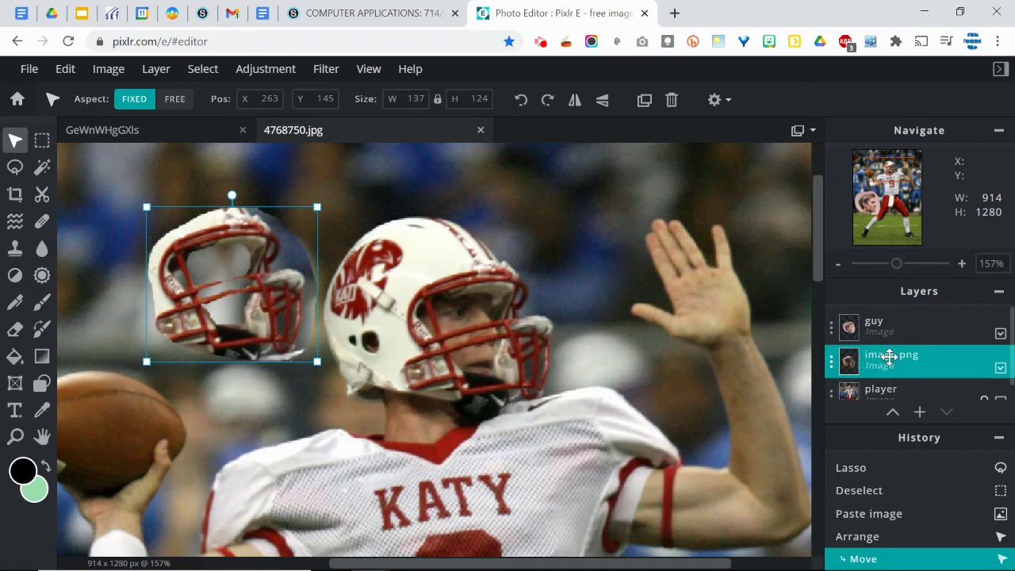
pyautogui.doubleClick(840, 362)
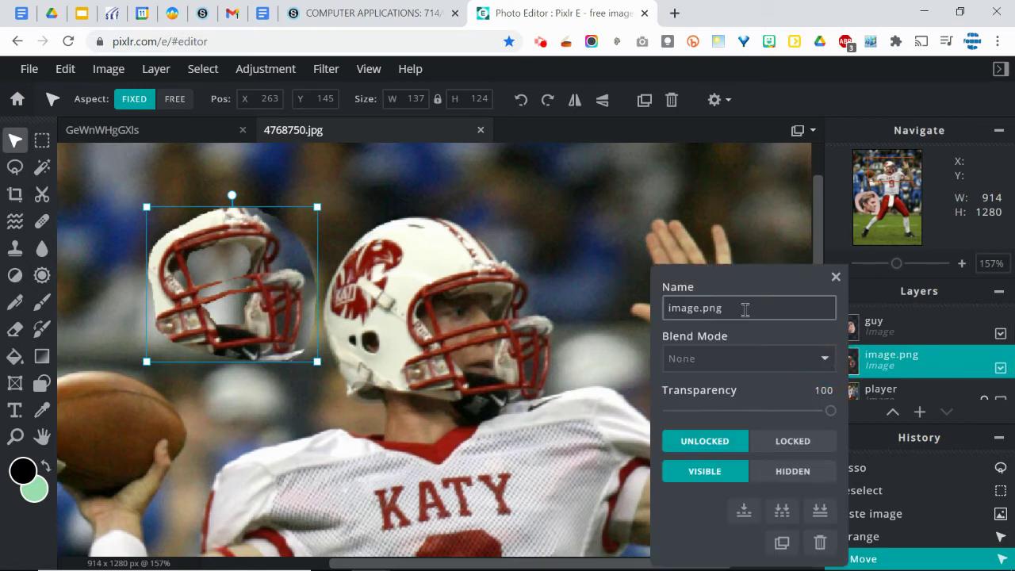
pyautogui.hotkey('ctrl', 'a')
pyautogui.write('hel')
pyautogui.press('Return')
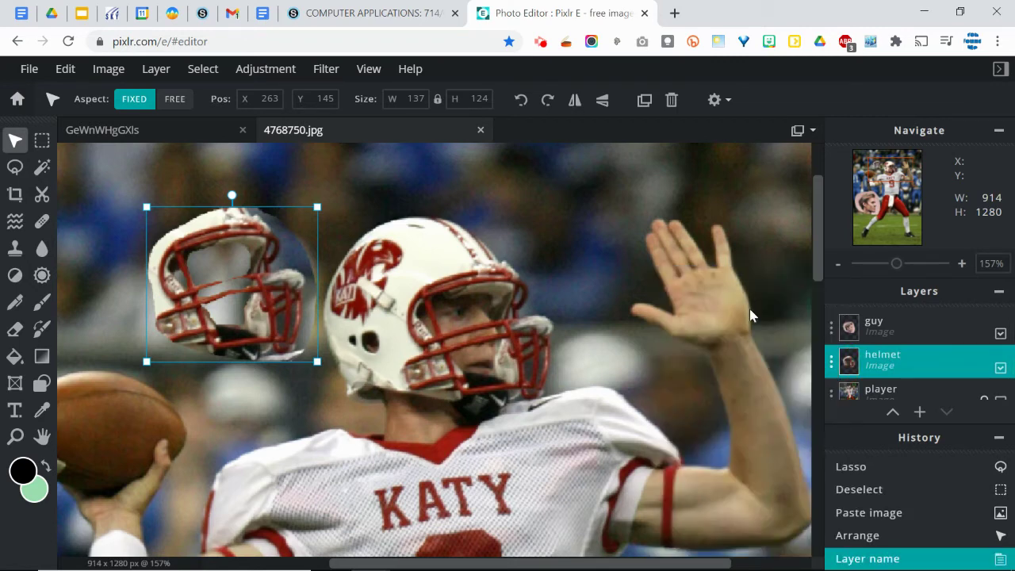
pyautogui.moveTo(885, 359); pyautogui.dragTo(881, 328)
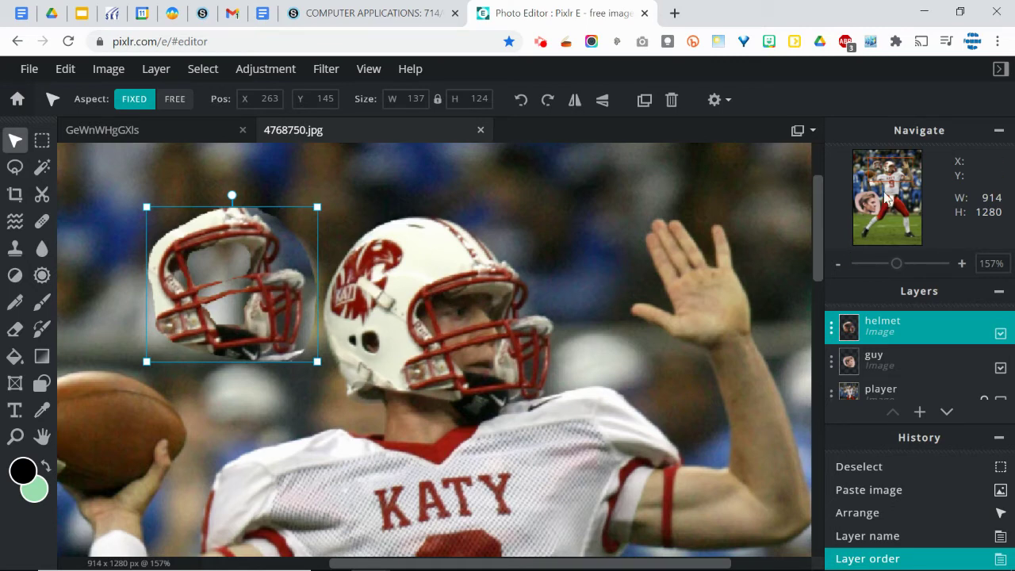
pyautogui.moveTo(885, 198); pyautogui.dragTo(873, 212)
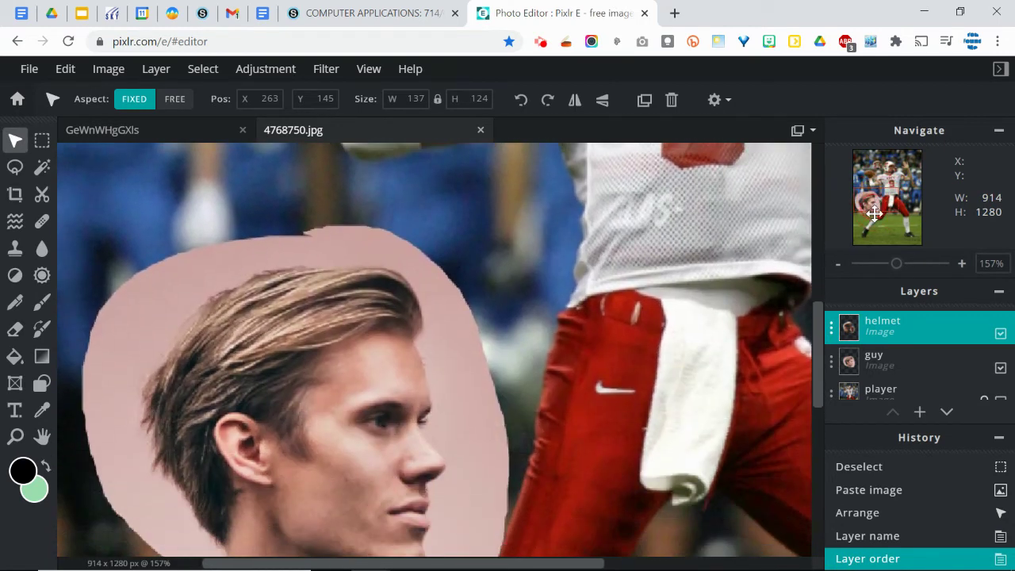
# Step: Place the guy face over the player's head and resize it to about 164 × 158
pyautogui.click(896, 358)
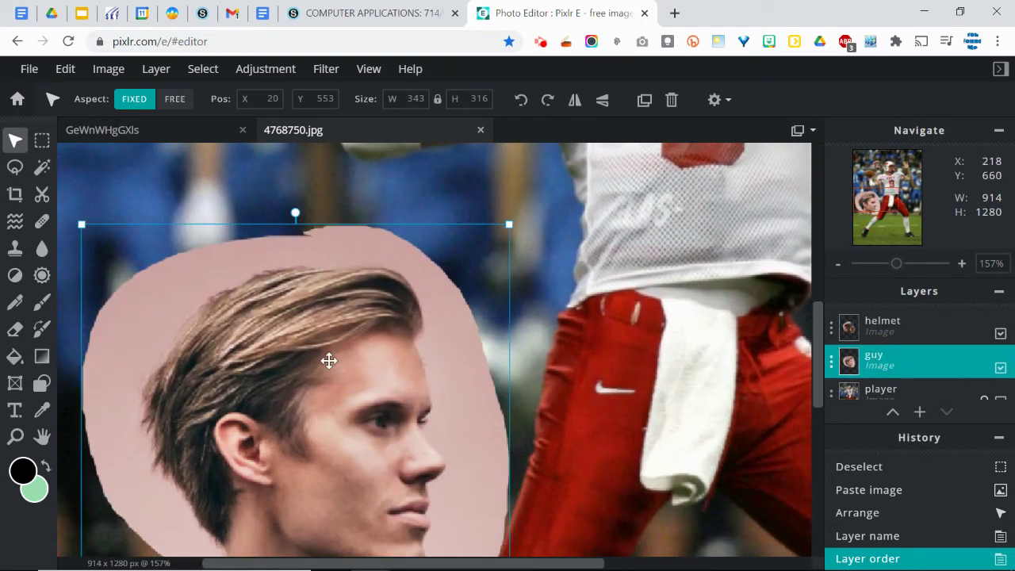
pyautogui.moveTo(329, 361); pyautogui.dragTo(639, 232)
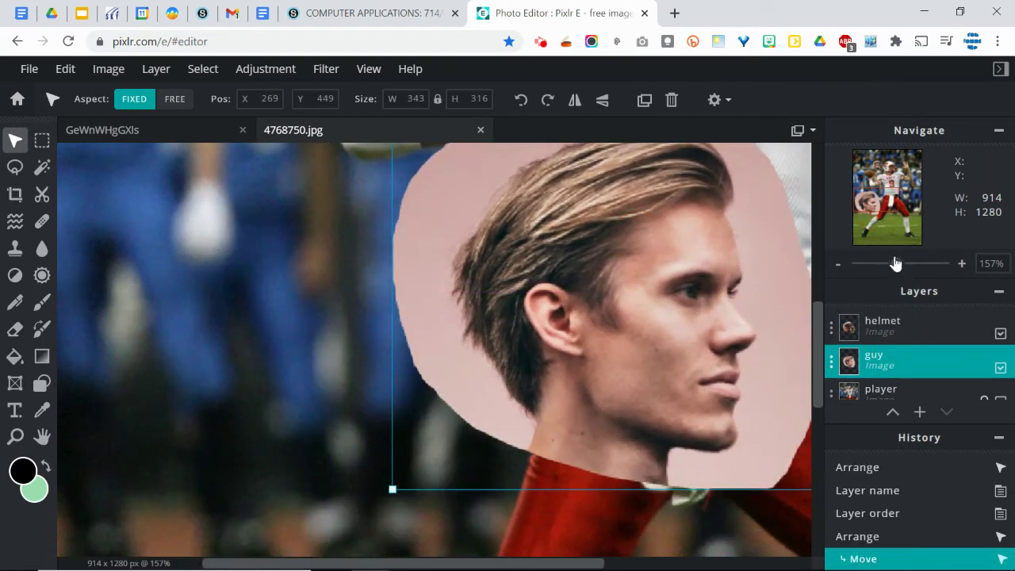
pyautogui.moveTo(894, 263); pyautogui.dragTo(811, 215)
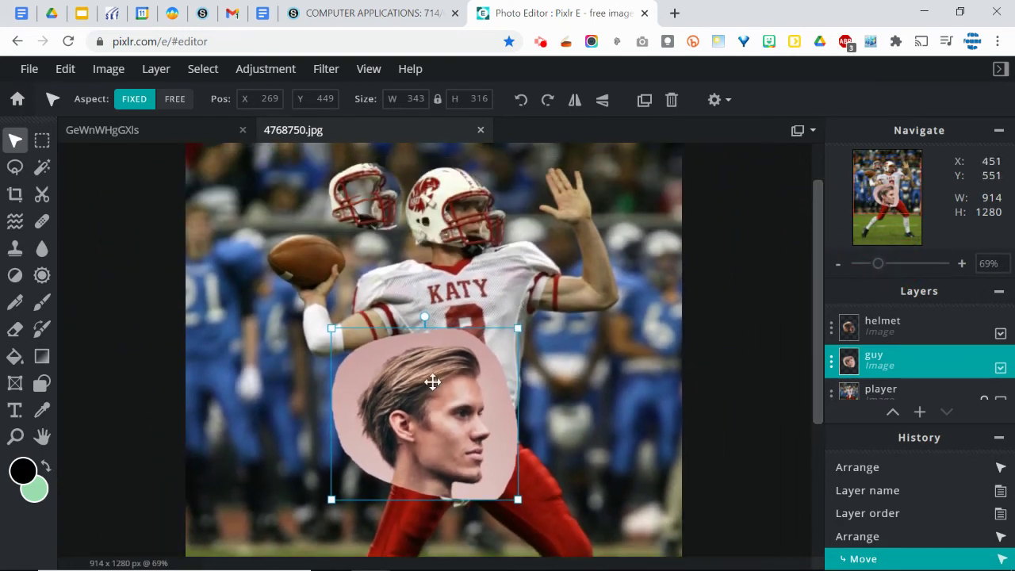
pyautogui.moveTo(435, 364); pyautogui.dragTo(564, 229)
pyautogui.press('shift')
pyautogui.moveTo(473, 160); pyautogui.dragTo(467, 220)
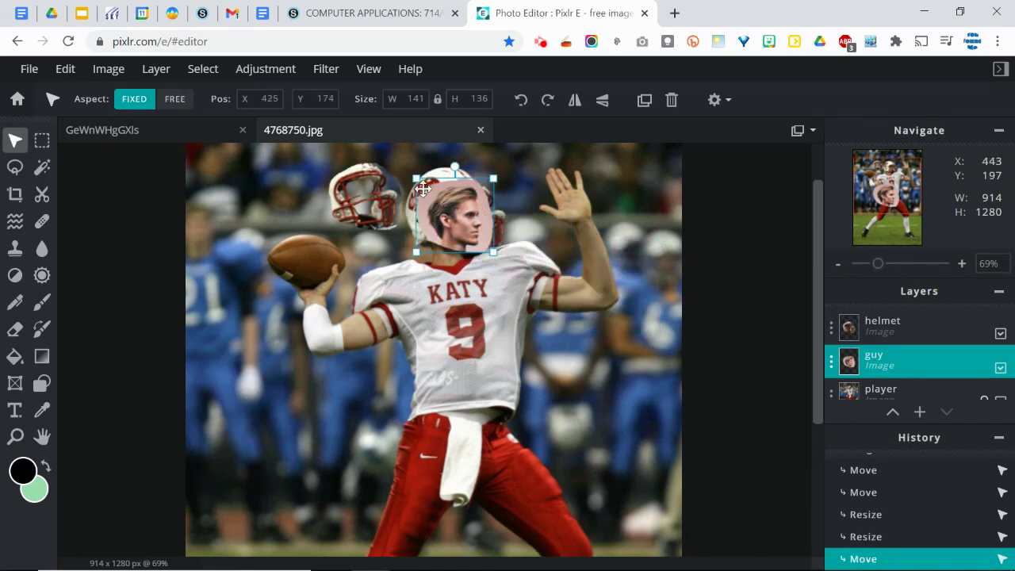
pyautogui.moveTo(418, 179); pyautogui.dragTo(404, 171)
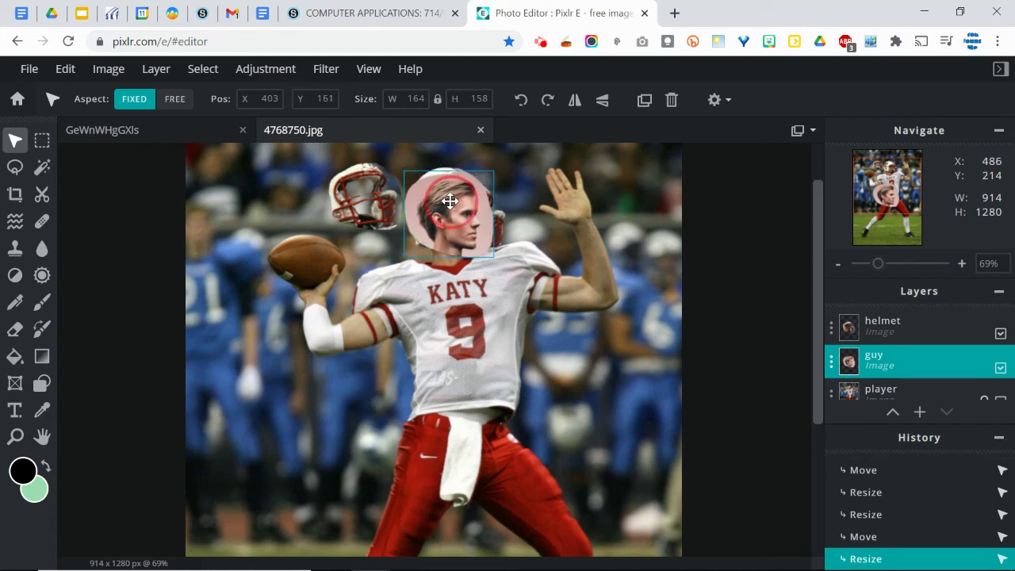
pyautogui.click(449, 201)
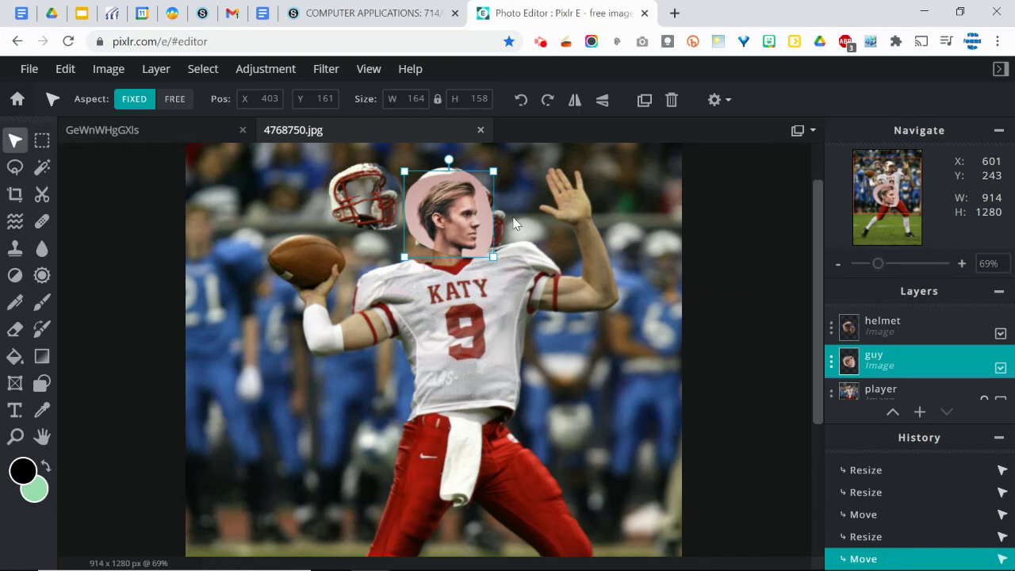
pyautogui.click(903, 328)
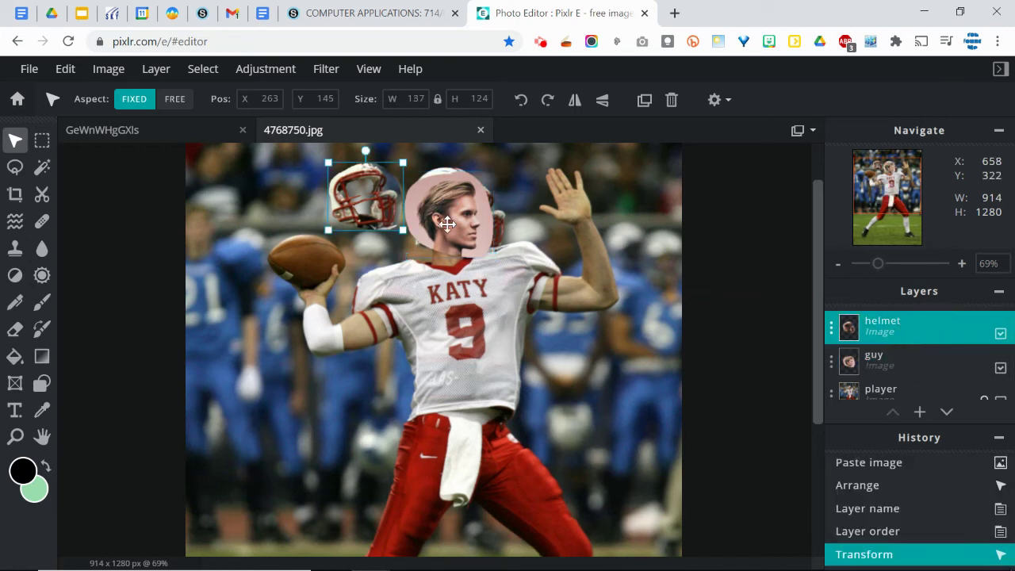
# Step: Drag the helmet facemask onto the face and align it with the player's helmet, hiding guy
pyautogui.moveTo(357, 200); pyautogui.dragTo(463, 222)
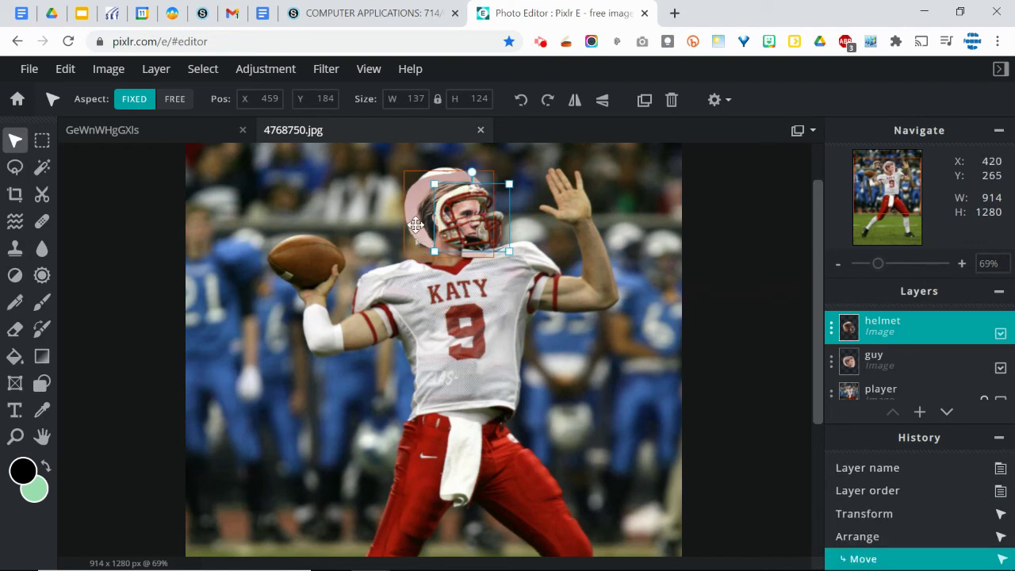
pyautogui.moveTo(879, 263); pyautogui.dragTo(892, 263)
pyautogui.moveTo(822, 259); pyautogui.dragTo(820, 203)
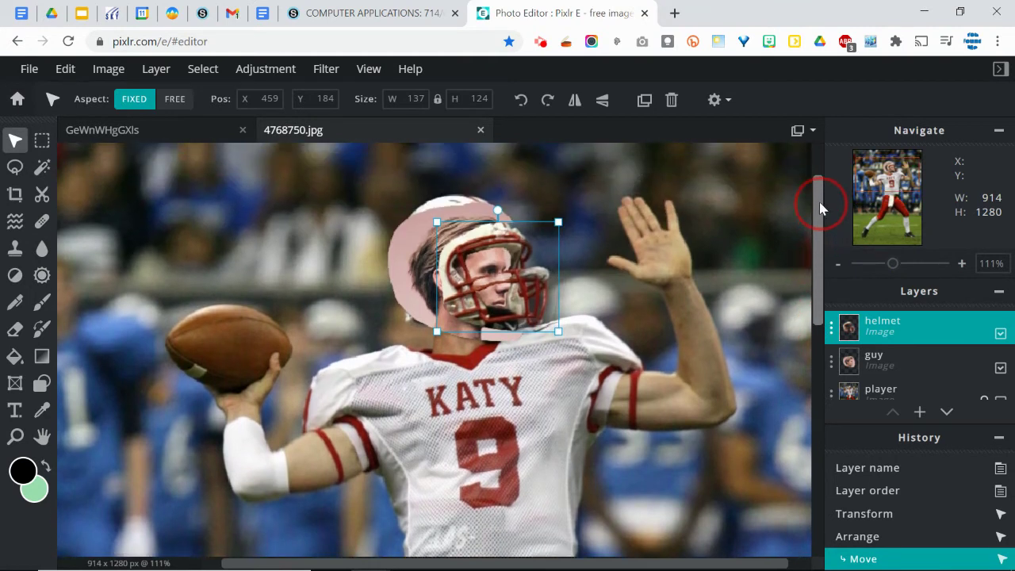
pyautogui.click(1000, 369)
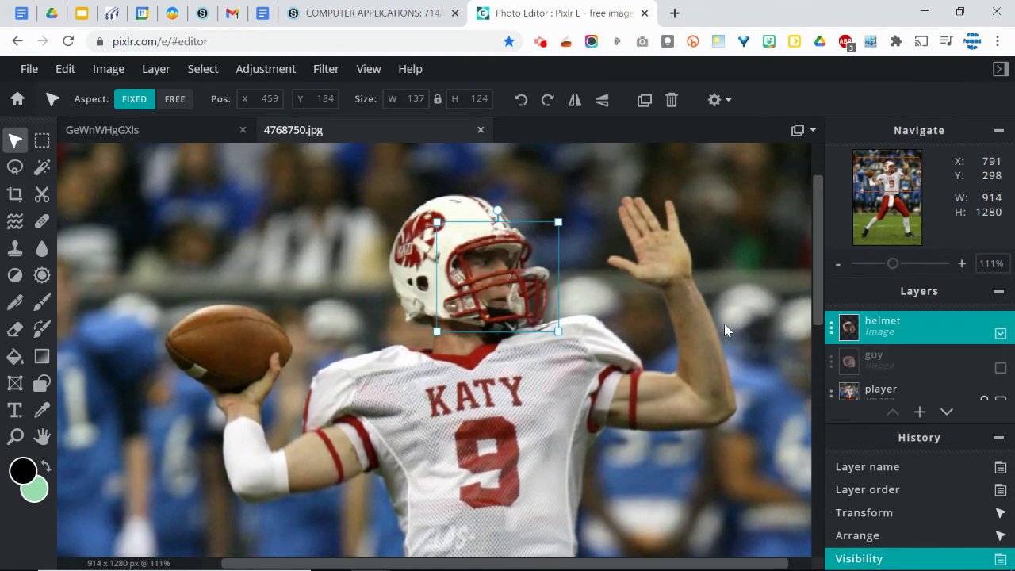
pyautogui.moveTo(889, 268); pyautogui.dragTo(892, 268)
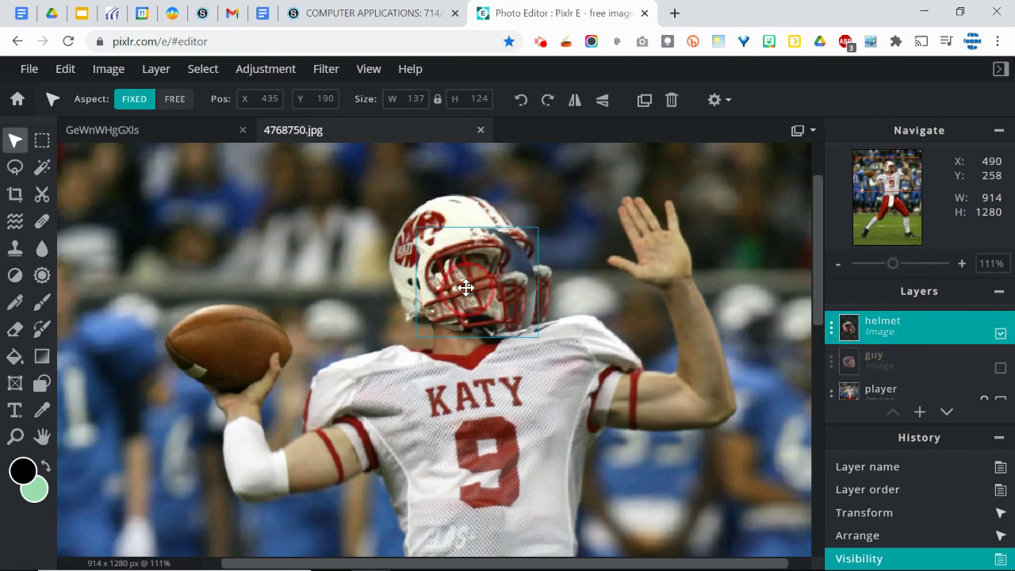
pyautogui.moveTo(487, 282)
pyautogui.mouseDown()
pyautogui.moveTo(487, 269)
pyautogui.moveTo(488, 279)
pyautogui.mouseUp()
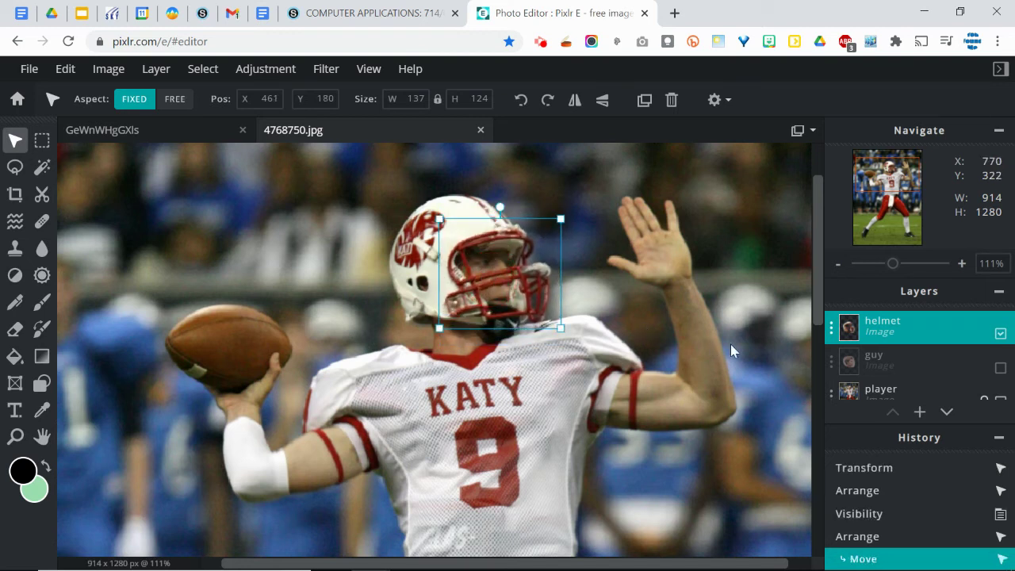
# Step: Show the guy layer again and nudge the face to position 405, 157
pyautogui.click(948, 362)
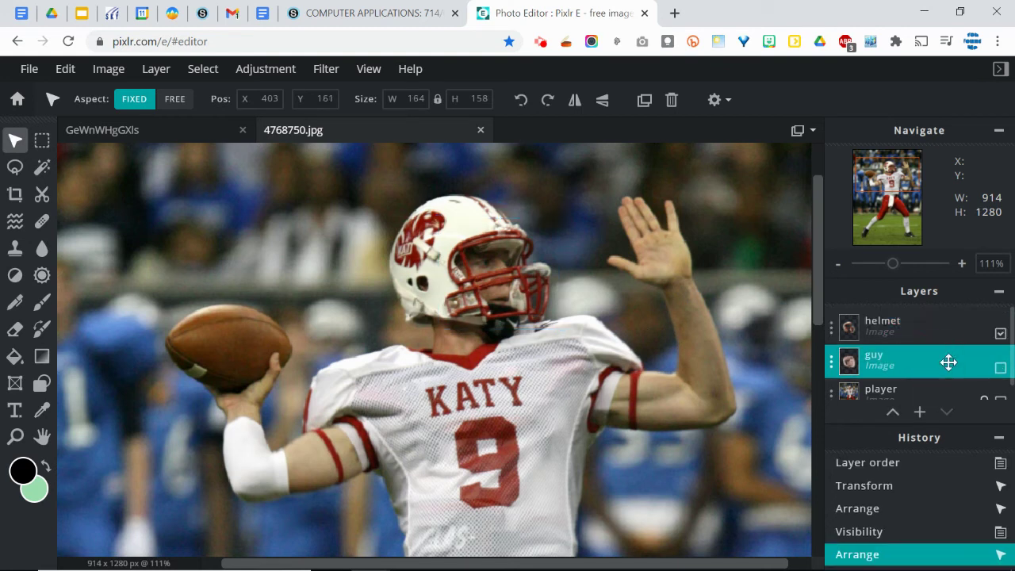
pyautogui.click(1000, 373)
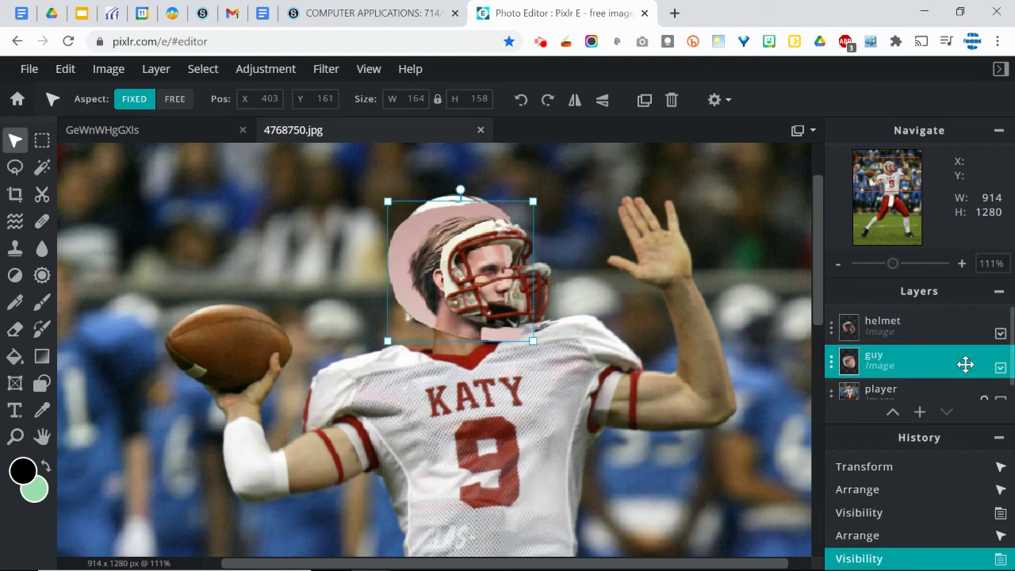
pyautogui.moveTo(407, 251)
pyautogui.mouseDown()
pyautogui.moveTo(416, 250)
pyautogui.moveTo(408, 248)
pyautogui.mouseUp()
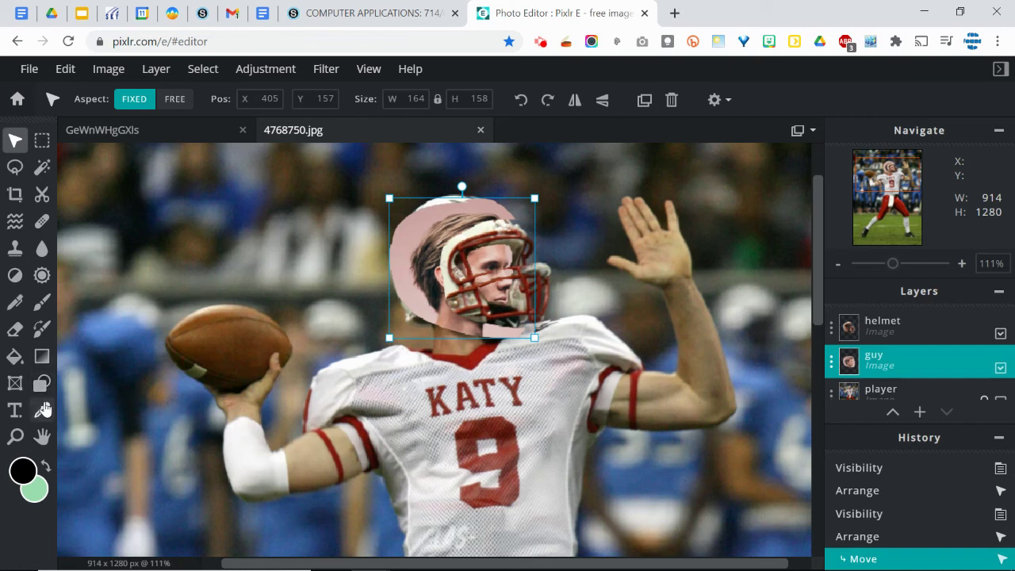
# Step: Erase the pink around the pasted face's neck and facemask on guy, then zoom out
pyautogui.click(14, 328)
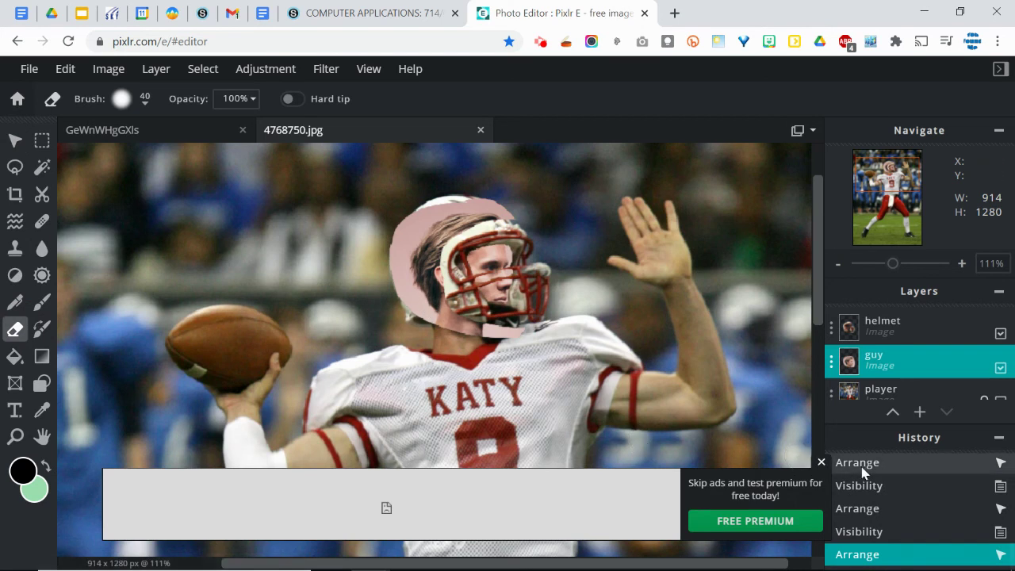
pyautogui.click(821, 462)
pyautogui.moveTo(402, 324)
pyautogui.mouseDown()
pyautogui.moveTo(437, 334)
pyautogui.moveTo(444, 322)
pyautogui.moveTo(524, 337)
pyautogui.moveTo(450, 318)
pyautogui.moveTo(413, 294)
pyautogui.moveTo(406, 305)
pyautogui.moveTo(395, 256)
pyautogui.moveTo(408, 214)
pyautogui.moveTo(506, 206)
pyautogui.moveTo(517, 213)
pyautogui.moveTo(466, 218)
pyautogui.moveTo(435, 237)
pyautogui.moveTo(469, 218)
pyautogui.moveTo(446, 231)
pyautogui.moveTo(428, 270)
pyautogui.moveTo(439, 297)
pyautogui.moveTo(439, 260)
pyautogui.moveTo(450, 321)
pyautogui.moveTo(563, 358)
pyautogui.moveTo(611, 324)
pyautogui.mouseUp()
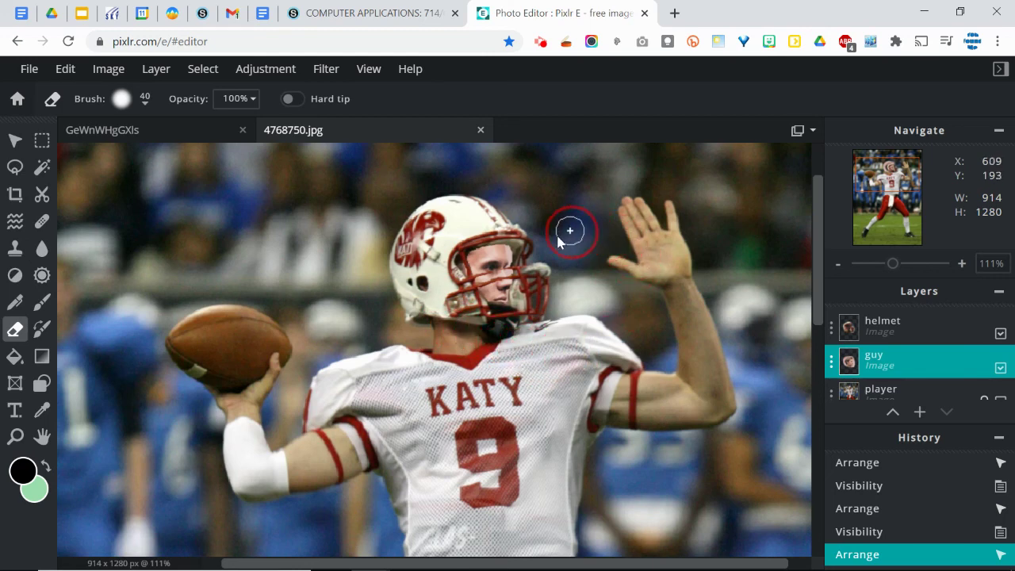
pyautogui.moveTo(534, 253)
pyautogui.mouseDown()
pyautogui.moveTo(534, 227)
pyautogui.moveTo(550, 210)
pyautogui.mouseUp()
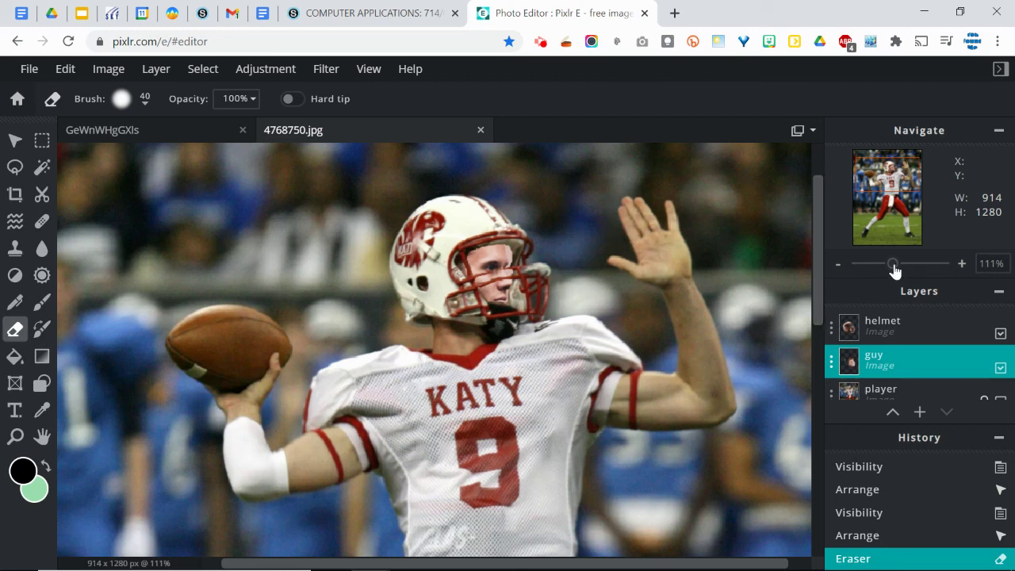
pyautogui.moveTo(893, 268); pyautogui.dragTo(873, 285)
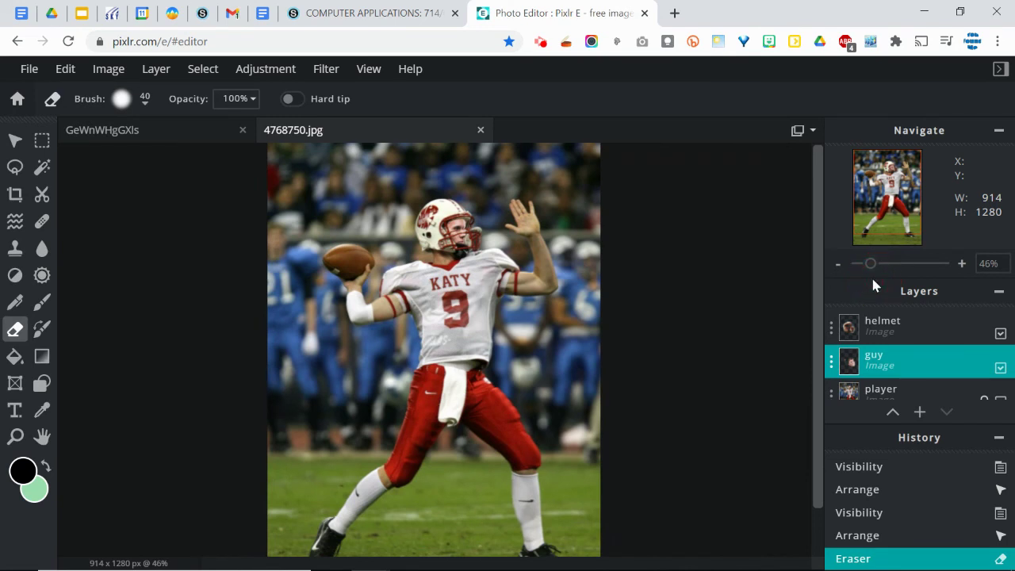